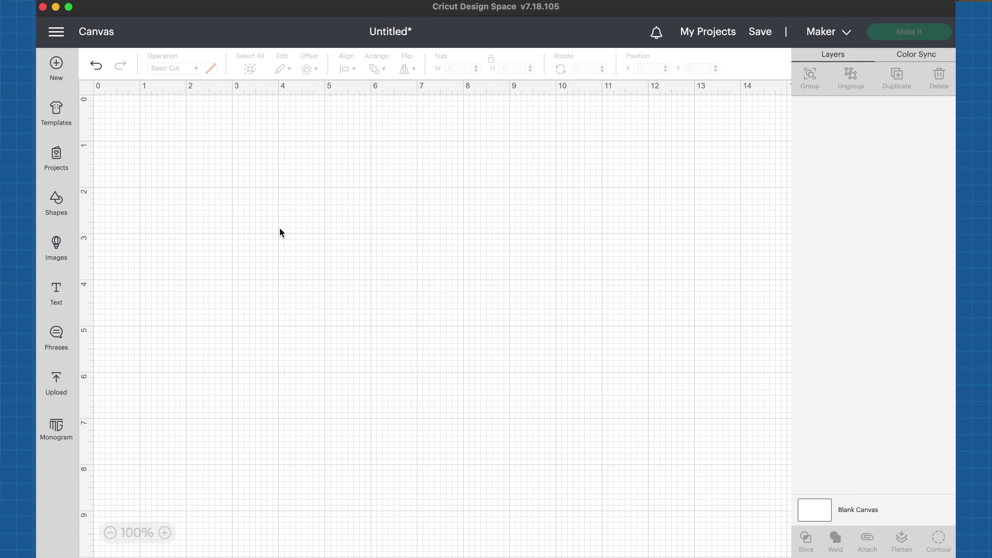
# Step: Add a square from Shapes and drag it larger to about 6.2 inches
pyautogui.click(59, 205)
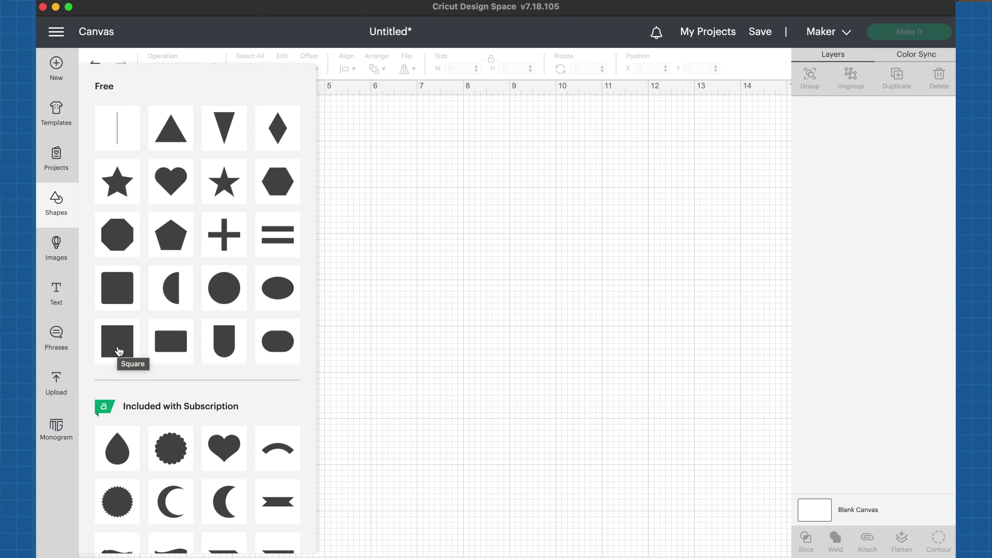
pyautogui.click(119, 349)
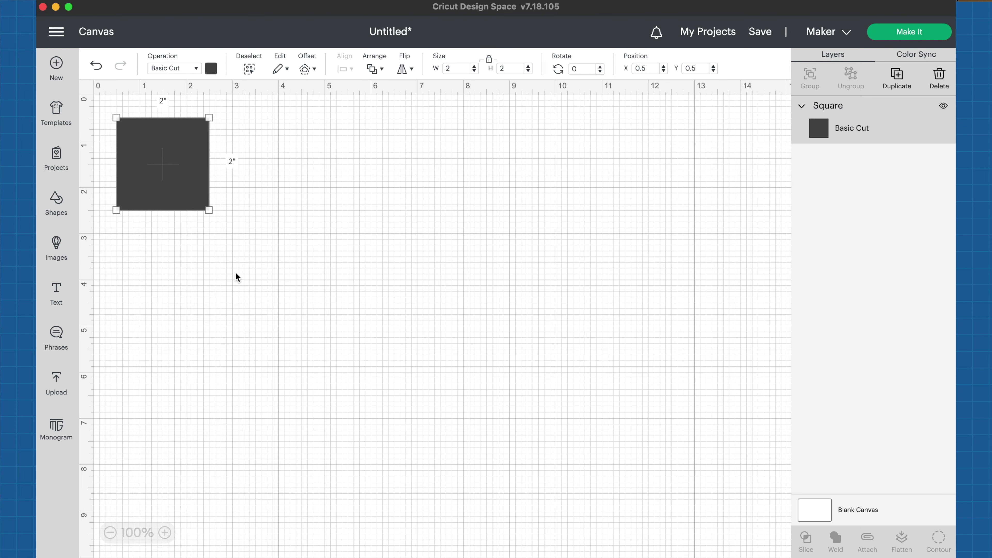
pyautogui.click(210, 211)
pyautogui.moveTo(210, 210); pyautogui.dragTo(406, 338)
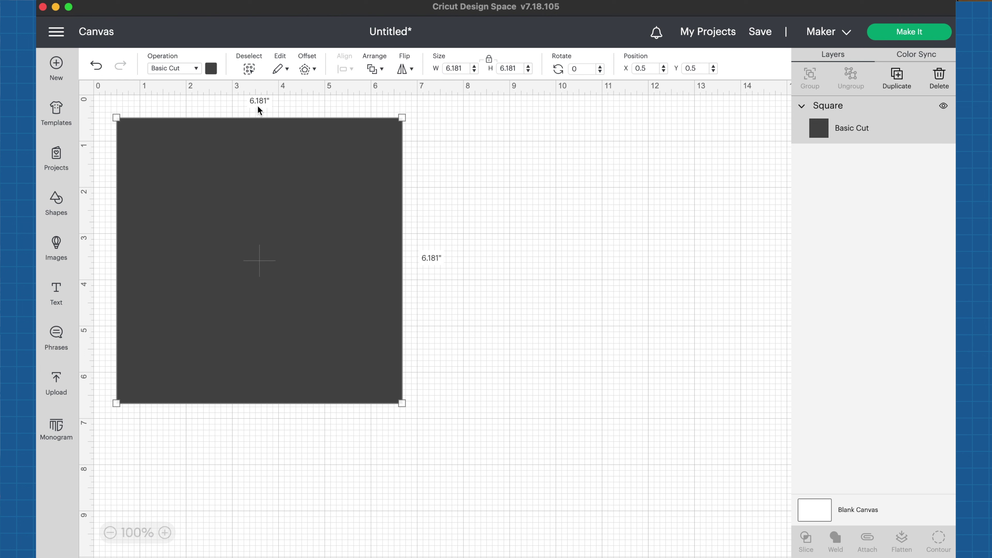
# Step: Change the square's colour to white
pyautogui.click(211, 68)
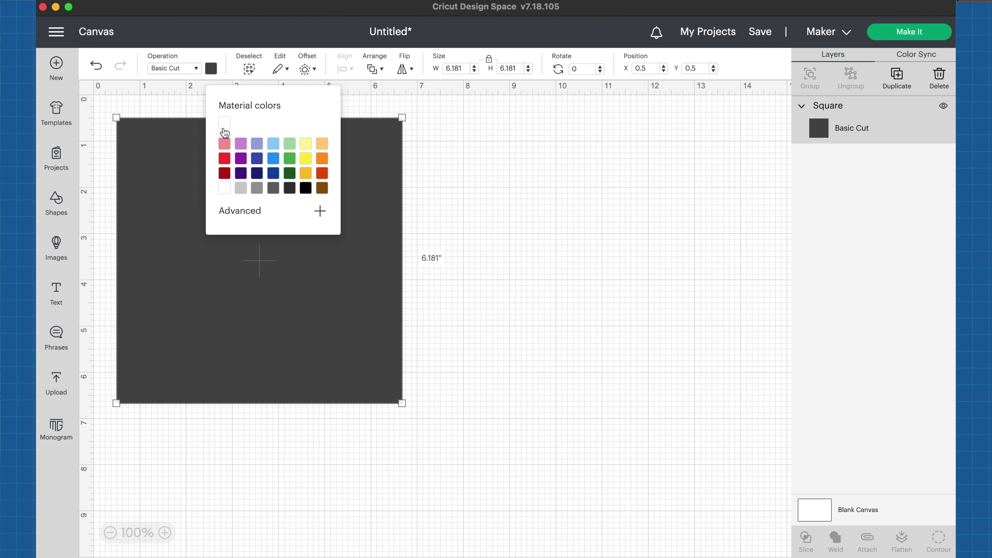
pyautogui.click(224, 190)
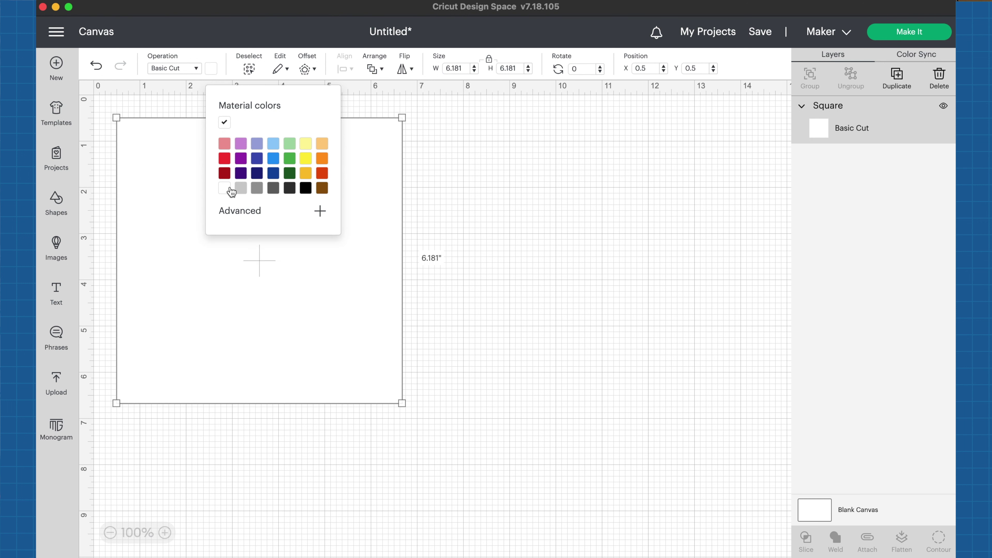
pyautogui.click(547, 197)
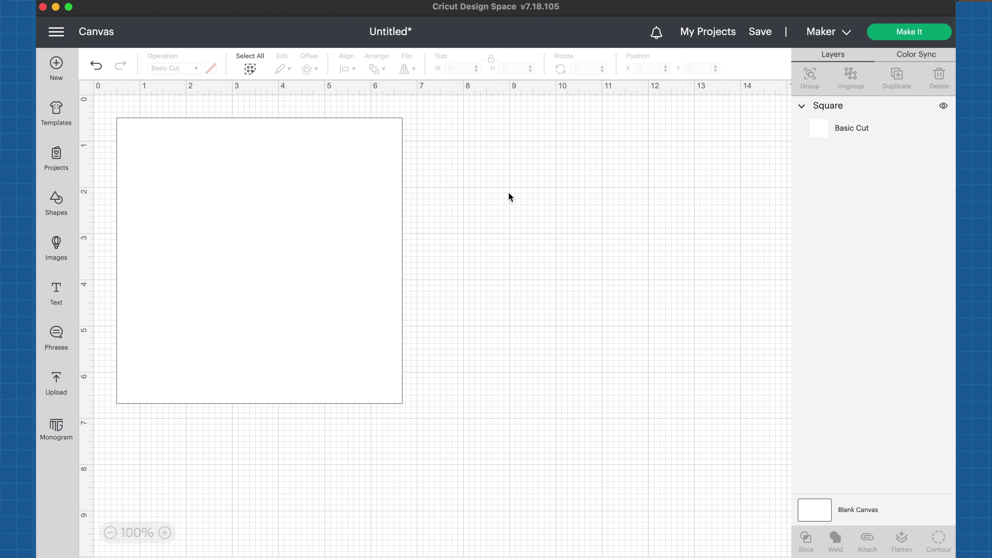
pyautogui.click(394, 200)
# Step: Set the square's width to 6.5 inches and nudge it slightly down and right
pyautogui.click(461, 70)
pyautogui.press('BackSpace')
pyautogui.press('BackSpace')
pyautogui.press('BackSpace')
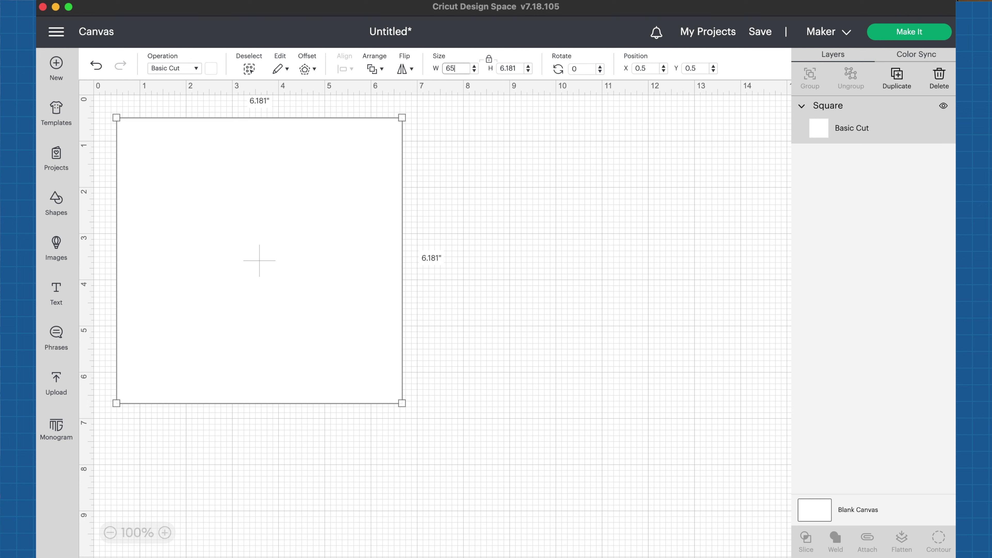
pyautogui.write('.5')
pyautogui.press('Return')
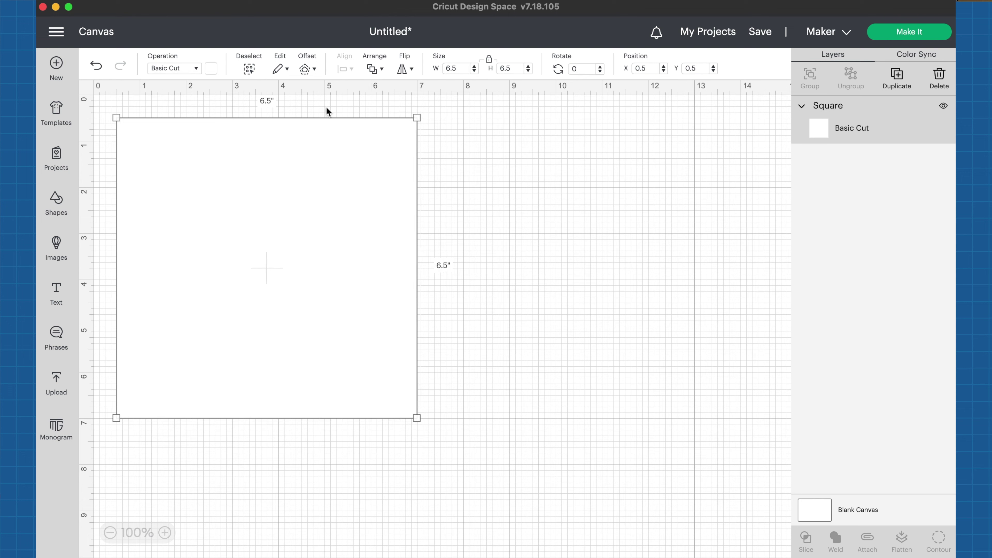
pyautogui.moveTo(349, 175)
pyautogui.mouseDown()
pyautogui.moveTo(406, 209)
pyautogui.moveTo(336, 171)
pyautogui.moveTo(358, 172)
pyautogui.mouseUp()
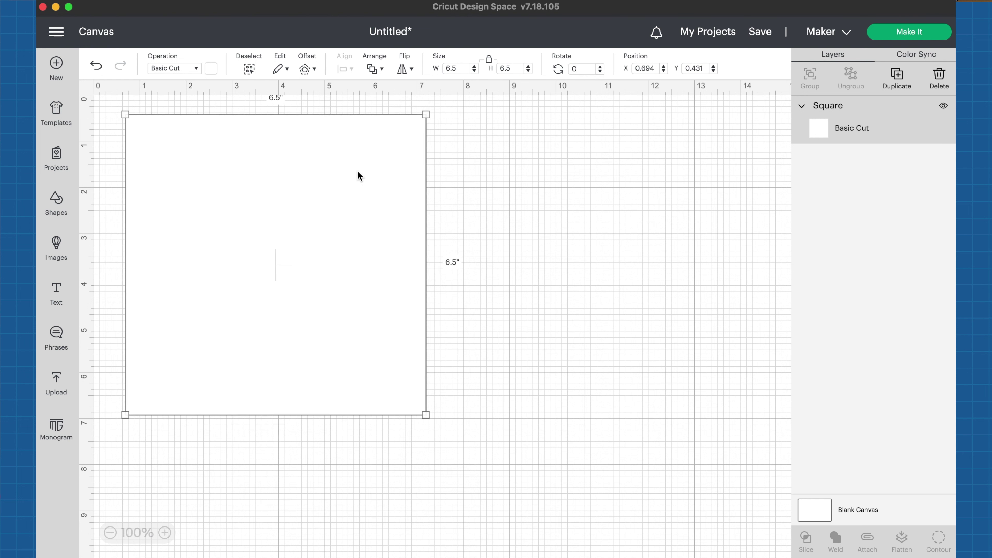
# Step: Rotate the square to 45 degrees
pyautogui.click(586, 69)
pyautogui.press('BackSpace')
pyautogui.write('45')
pyautogui.press('Return')
# Step: Move the diamond to the right and box-select it again
pyautogui.moveTo(390, 227); pyautogui.dragTo(463, 233)
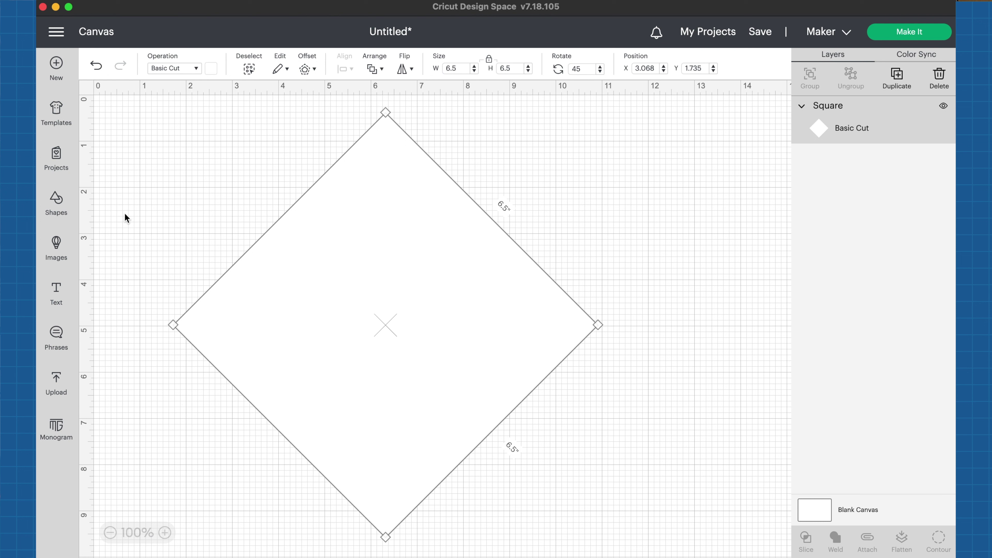
pyautogui.moveTo(142, 324); pyautogui.dragTo(660, 545)
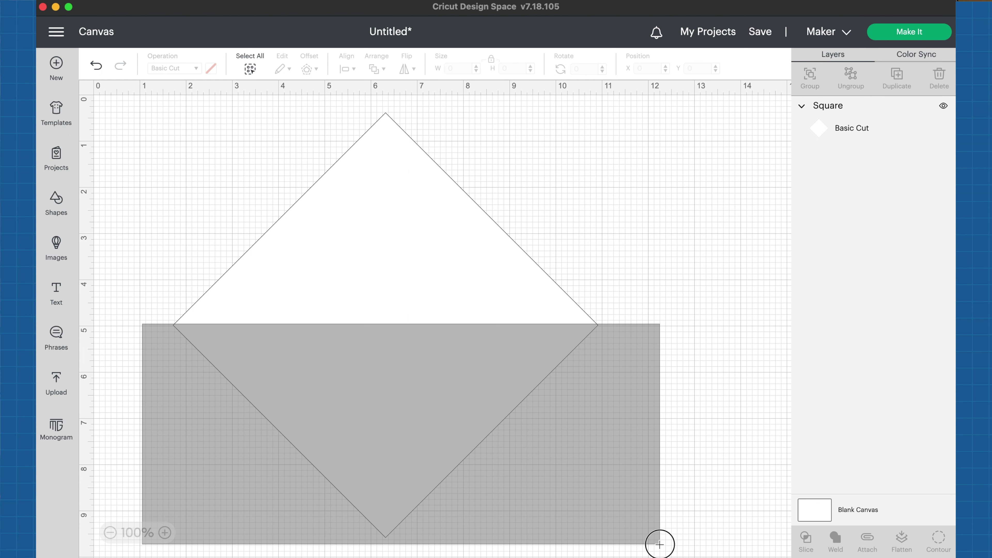
pyautogui.moveTo(659, 544); pyautogui.dragTo(660, 546)
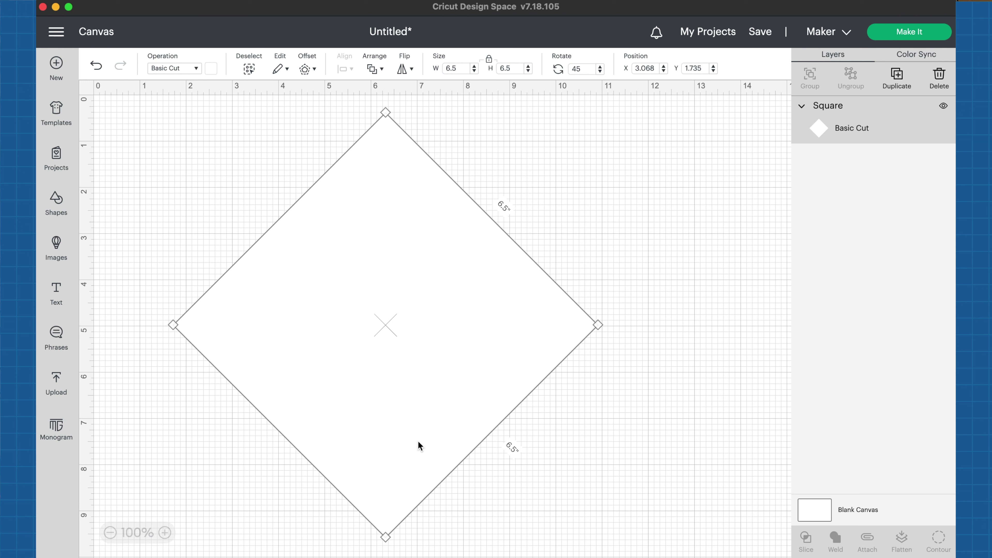
# Step: Add a text box reading 'Name of quilt', the maker's name, and '2022' on three lines
pyautogui.click(57, 293)
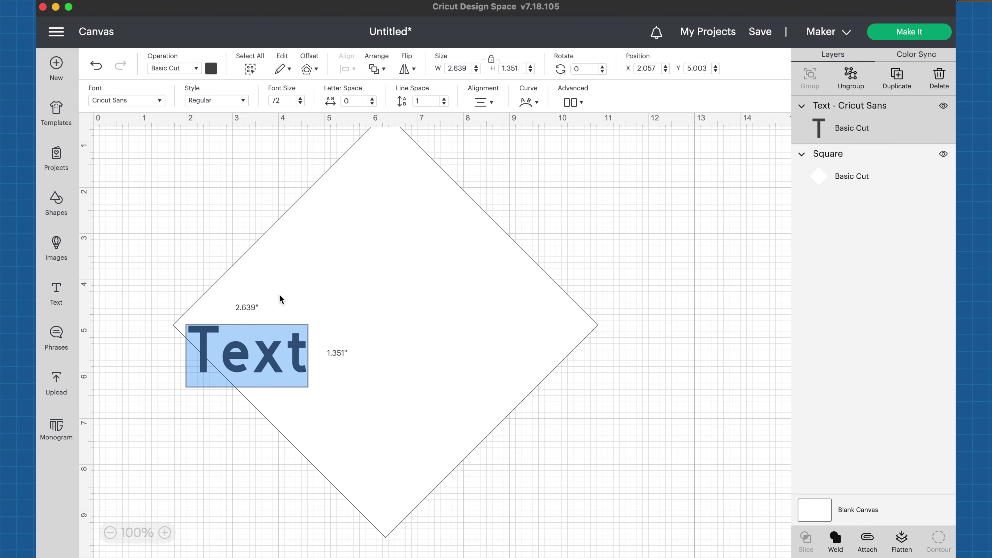
pyautogui.write('N')
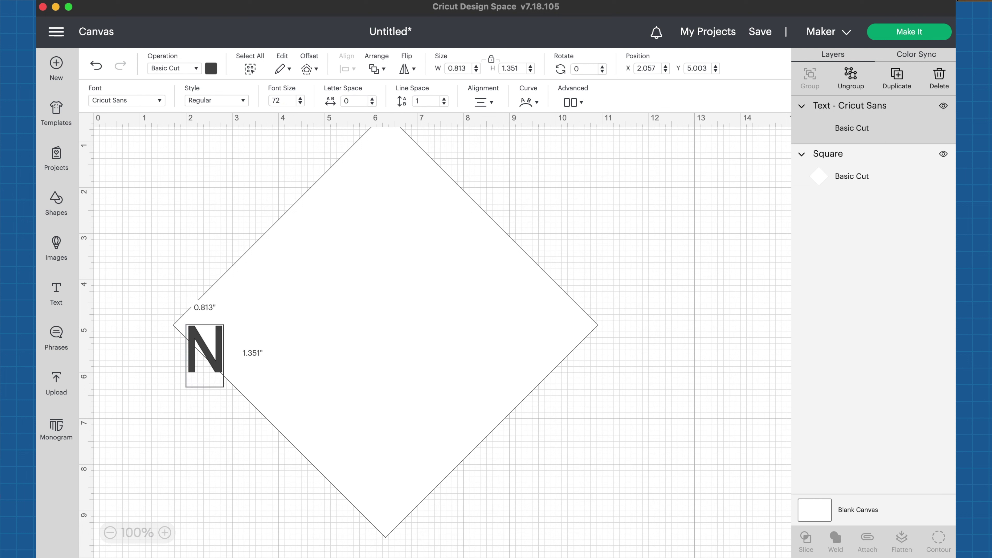
pyautogui.write('ame of quilt')
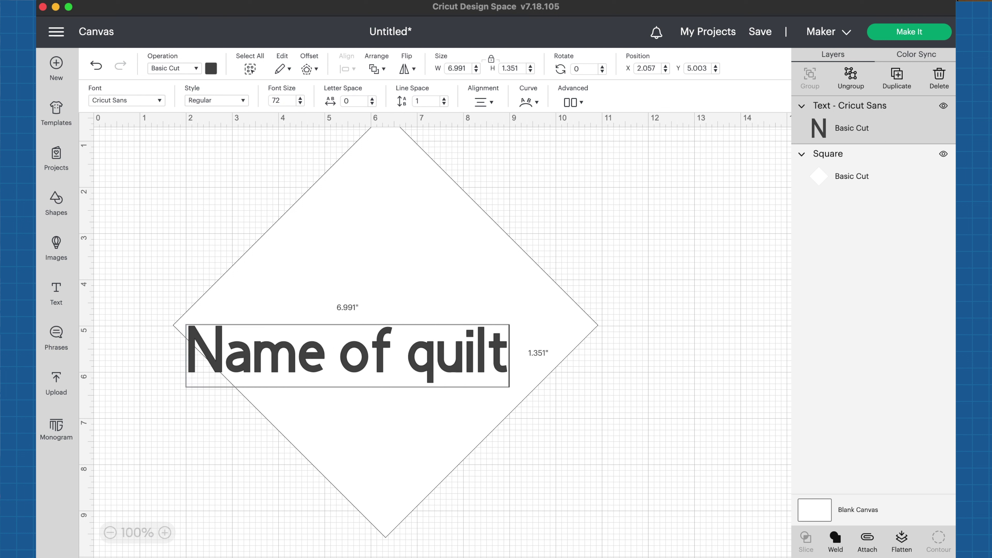
pyautogui.press('Return')
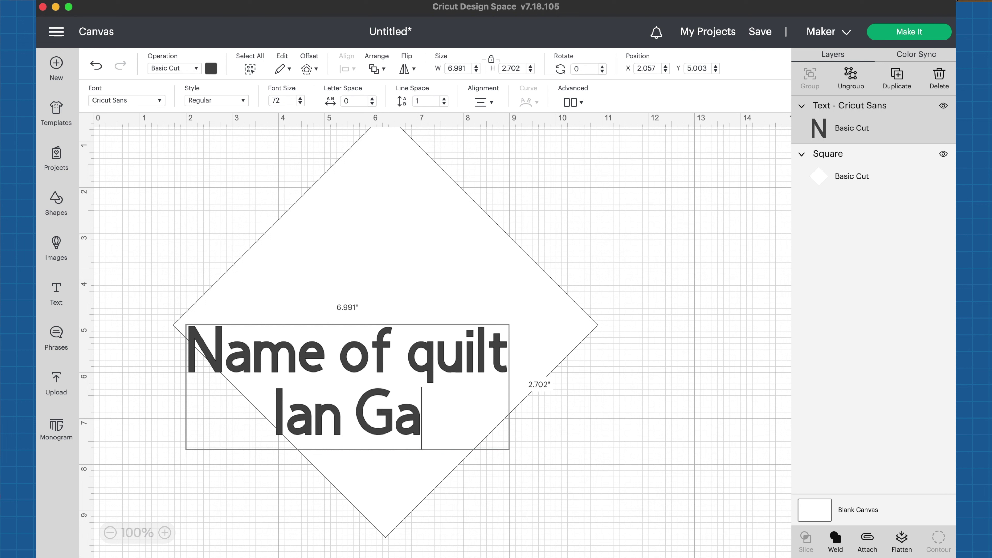
pyautogui.press('Return')
pyautogui.write('2022')
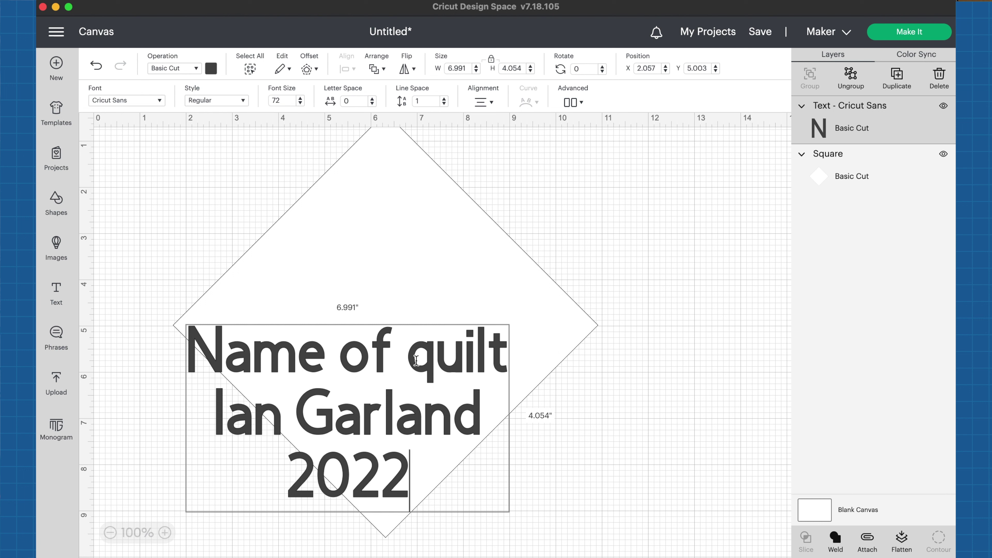
# Step: Select all of the text block and open the Operation list
pyautogui.click(425, 468)
pyautogui.moveTo(425, 468); pyautogui.dragTo(206, 347)
pyautogui.click(206, 347)
pyautogui.press('super+a')
pyautogui.click(196, 70)
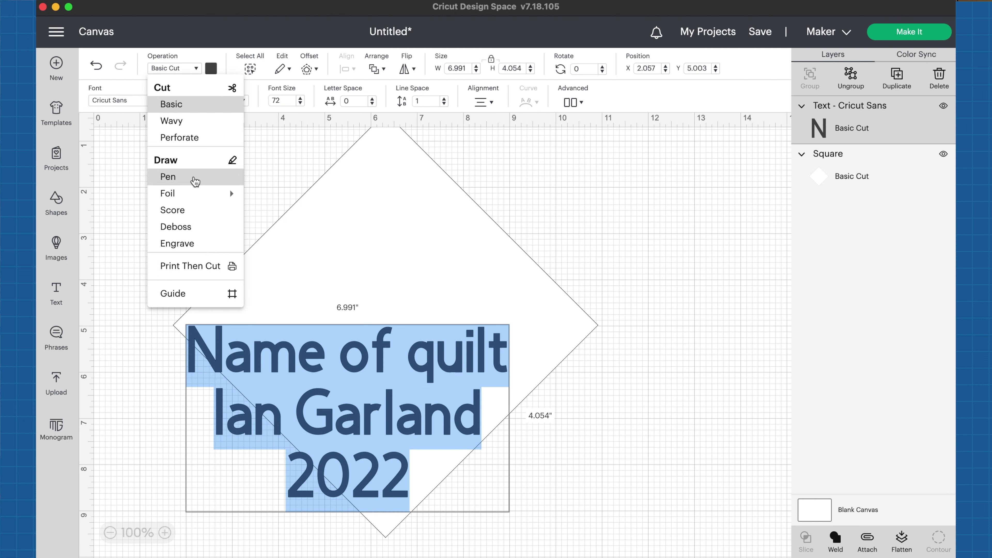
# Step: Set the text to Pen drawing with a Black M - Marker (1mm)
pyautogui.click(195, 180)
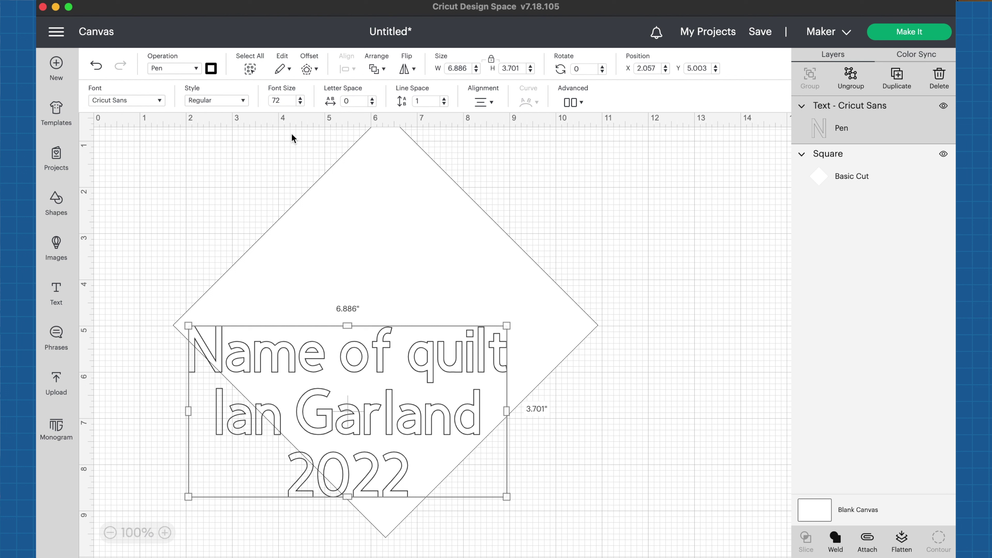
pyautogui.click(211, 69)
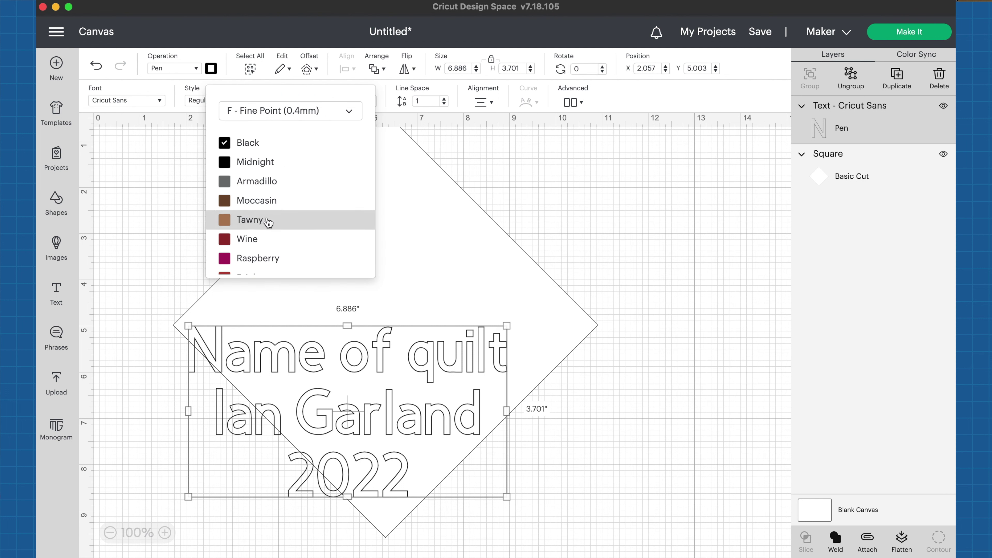
pyautogui.scroll(-3, 268, 222)
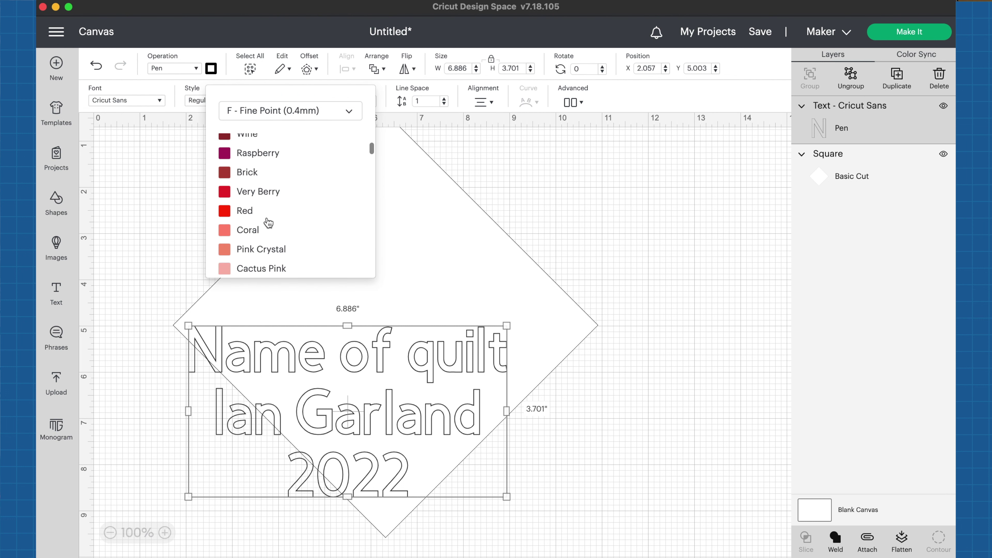
pyautogui.click(348, 113)
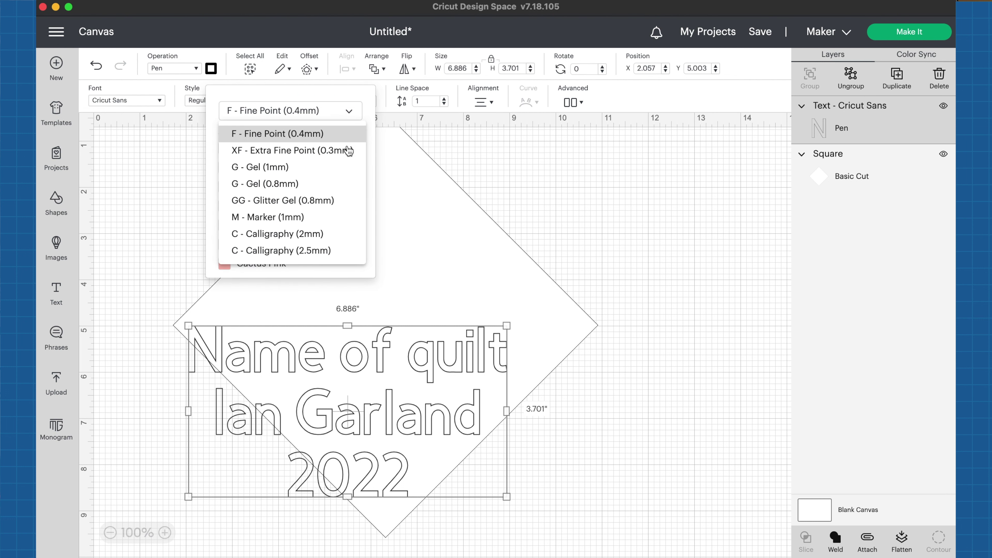
pyautogui.click(328, 217)
pyautogui.scroll(-1, 326, 221)
pyautogui.scroll(2, 326, 222)
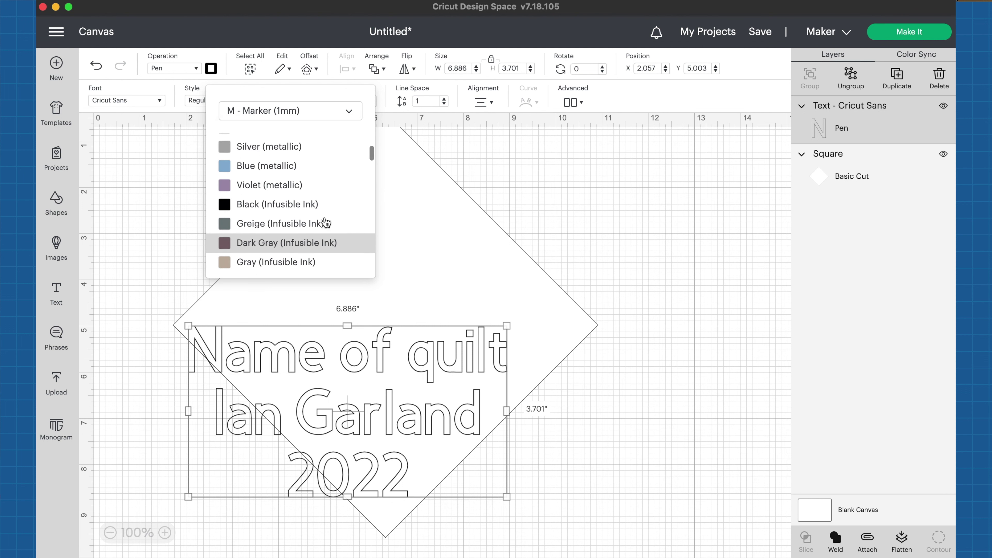
pyautogui.scroll(-2, 326, 223)
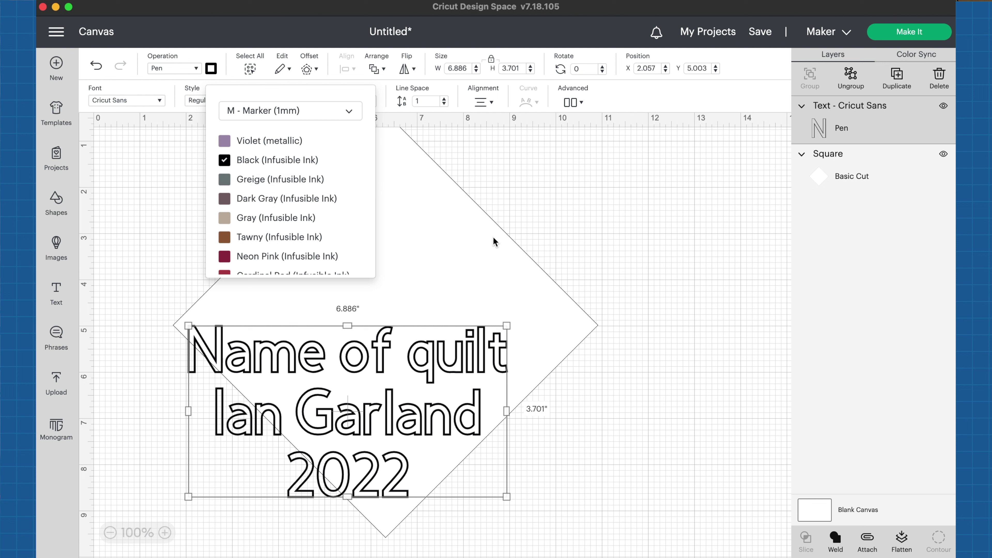
# Step: Switch the text to Writing style, scale it to about 5 × 2.4 inches, and centre it
pyautogui.click(424, 354)
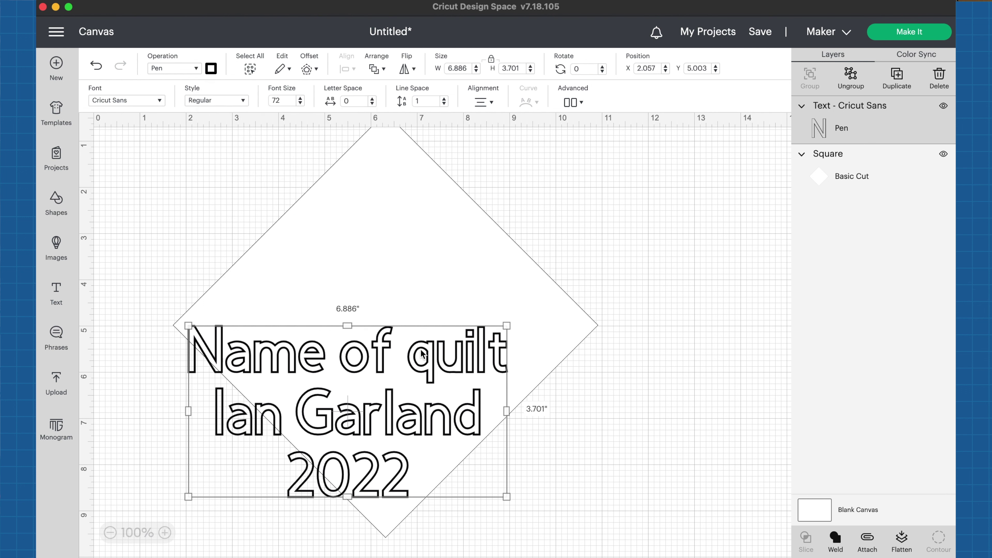
pyautogui.click(243, 102)
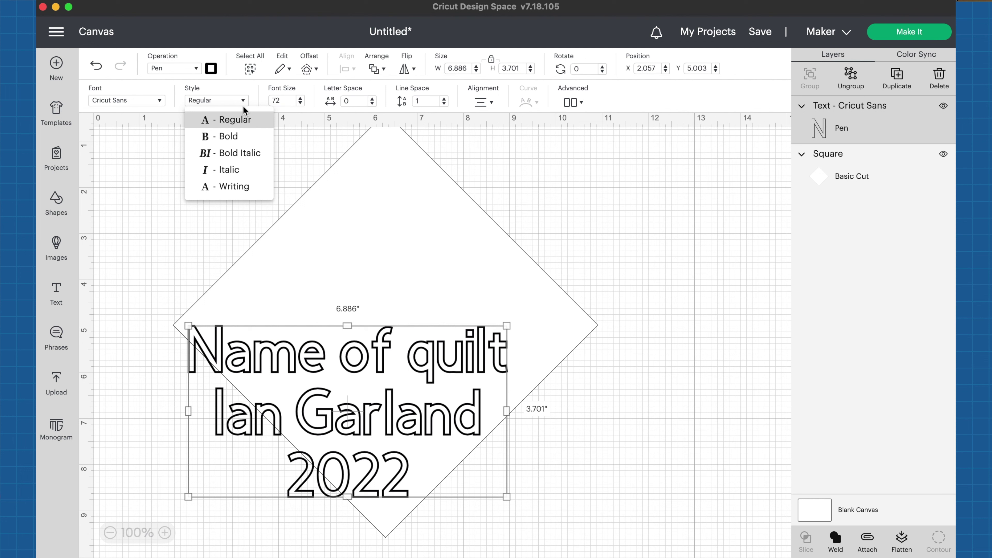
pyautogui.click(236, 190)
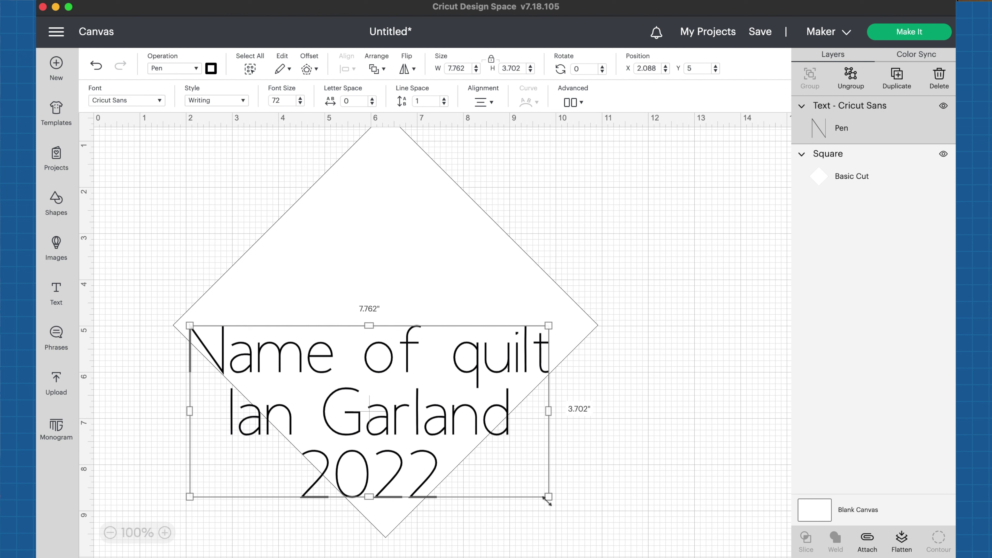
pyautogui.moveTo(549, 498); pyautogui.dragTo(405, 440)
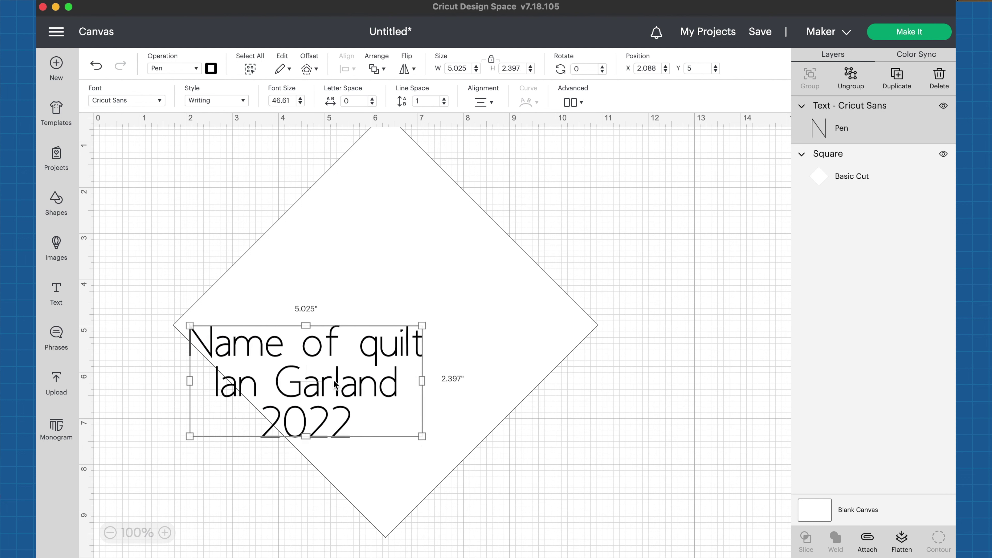
pyautogui.moveTo(335, 385); pyautogui.dragTo(469, 387)
# Step: Centre the text horizontally on the diamond with Align
pyautogui.click(417, 386)
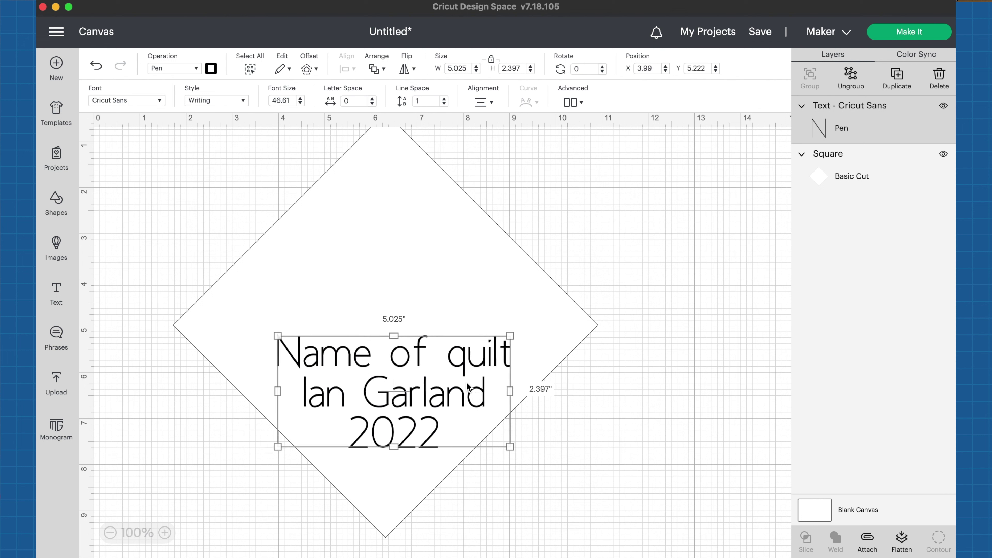
pyautogui.keyDown('shift'); pyautogui.click(550, 338); pyautogui.keyUp('shift')
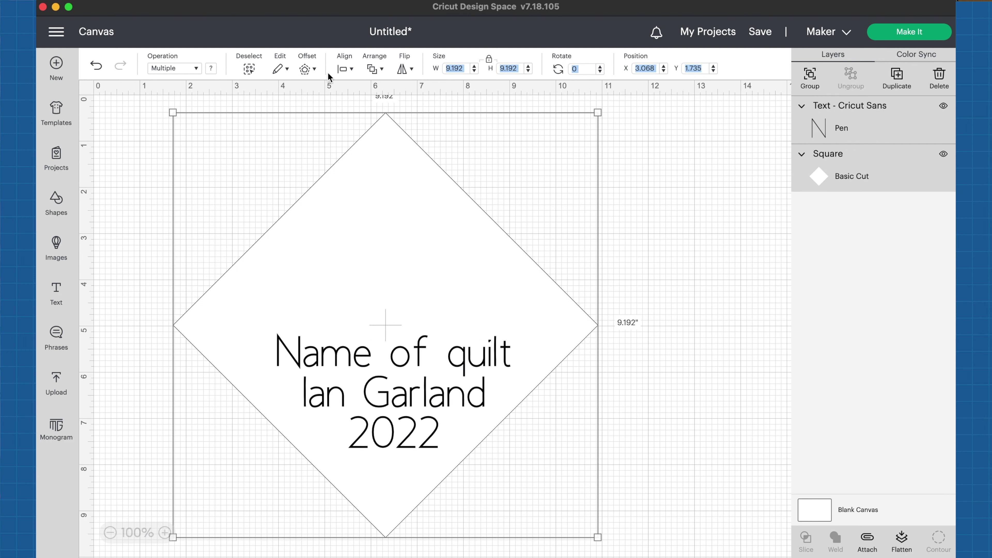
pyautogui.click(344, 71)
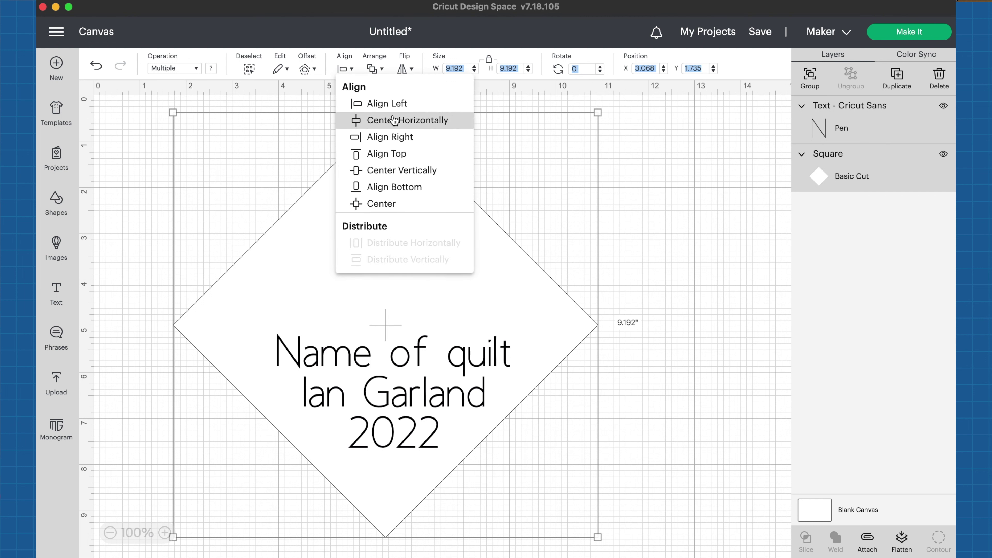
pyautogui.click(427, 123)
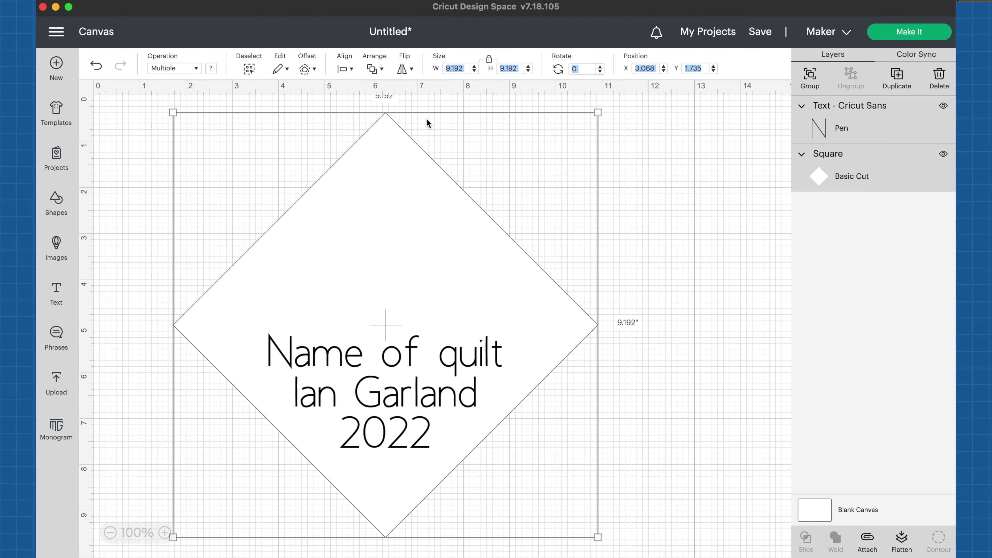
pyautogui.click(658, 323)
# Step: Resize the text block to 4.557 × 2.174 inches and shift it left on the diamond
pyautogui.click(466, 409)
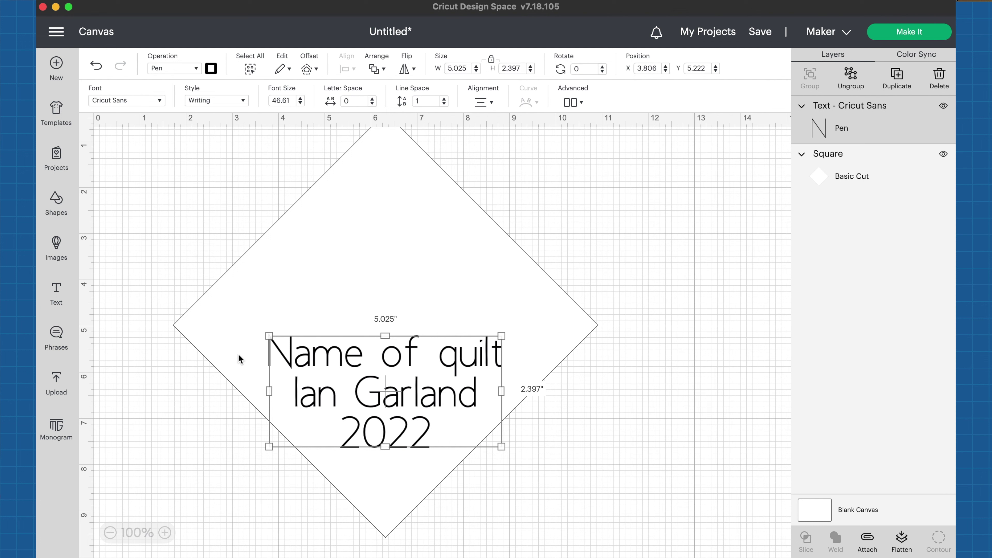
pyautogui.moveTo(346, 356); pyautogui.dragTo(346, 361)
pyautogui.click(612, 462)
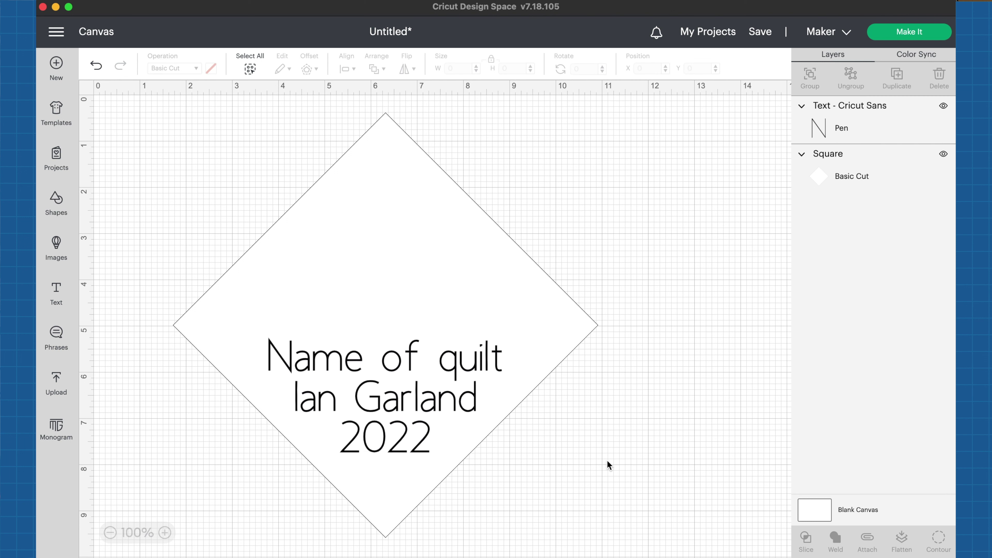
pyautogui.click(436, 403)
pyautogui.moveTo(501, 450); pyautogui.dragTo(476, 439)
pyautogui.moveTo(447, 400); pyautogui.dragTo(464, 400)
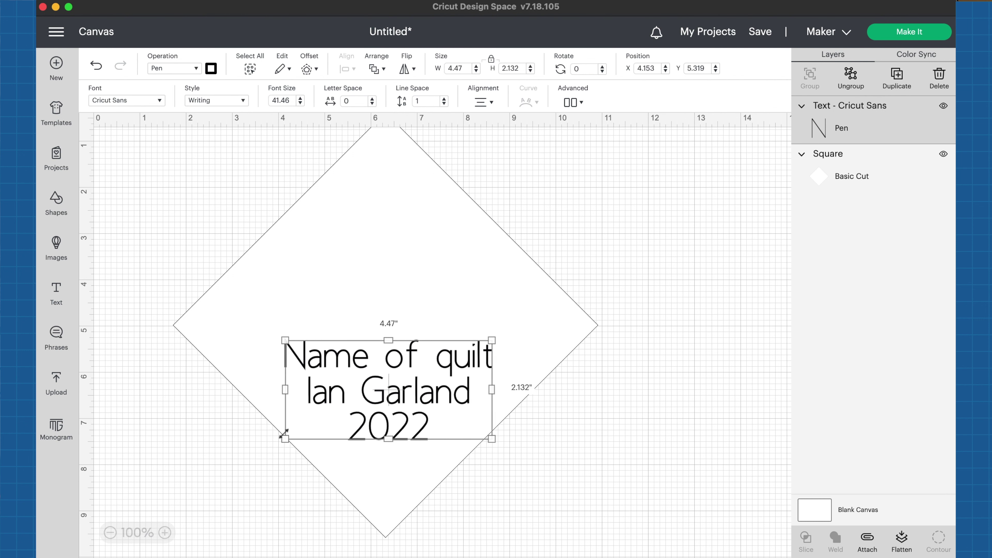
pyautogui.moveTo(284, 435); pyautogui.dragTo(279, 438)
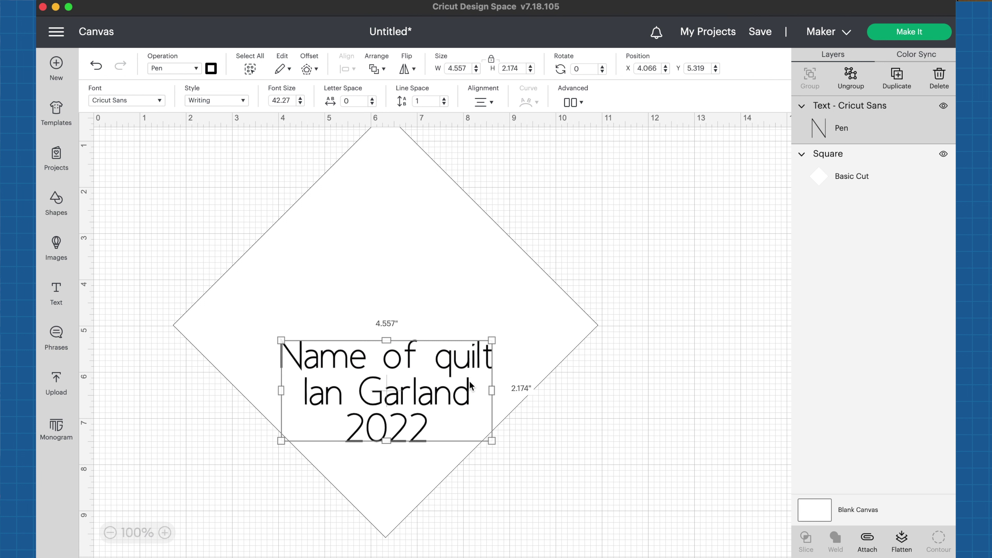
pyautogui.moveTo(470, 385); pyautogui.dragTo(439, 386)
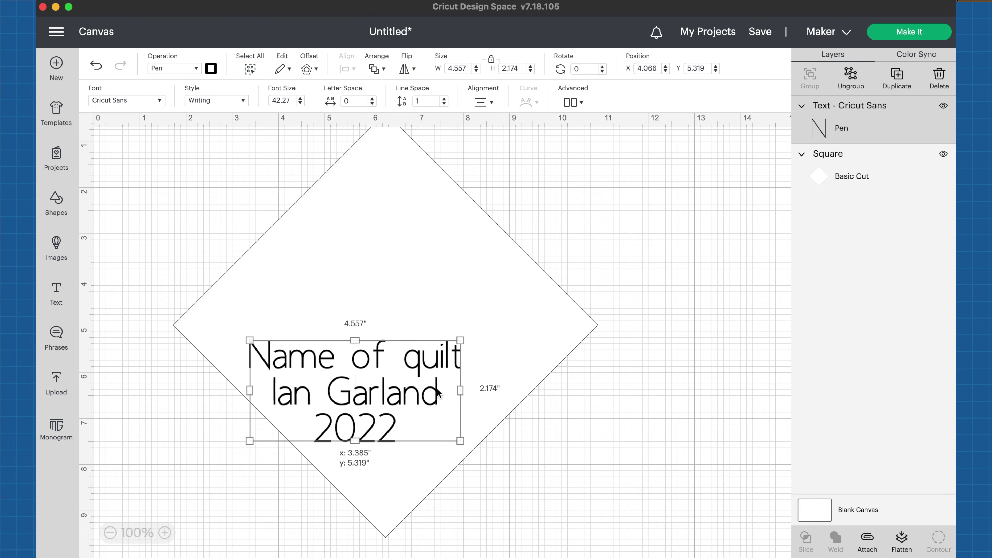
# Step: Centre the text horizontally on the diamond again
pyautogui.keyDown('shift'); pyautogui.click(531, 366); pyautogui.keyUp('shift')
pyautogui.click(346, 69)
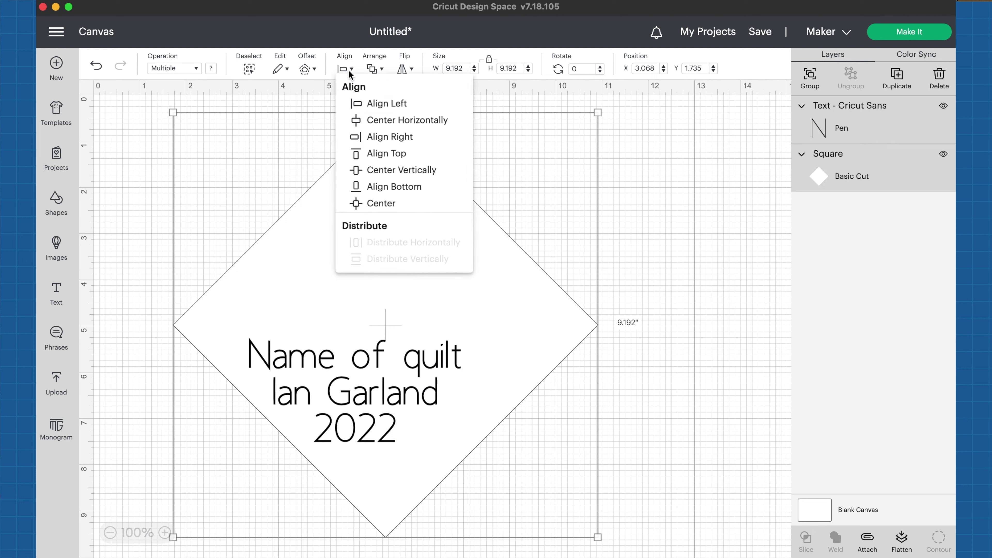
pyautogui.click(368, 122)
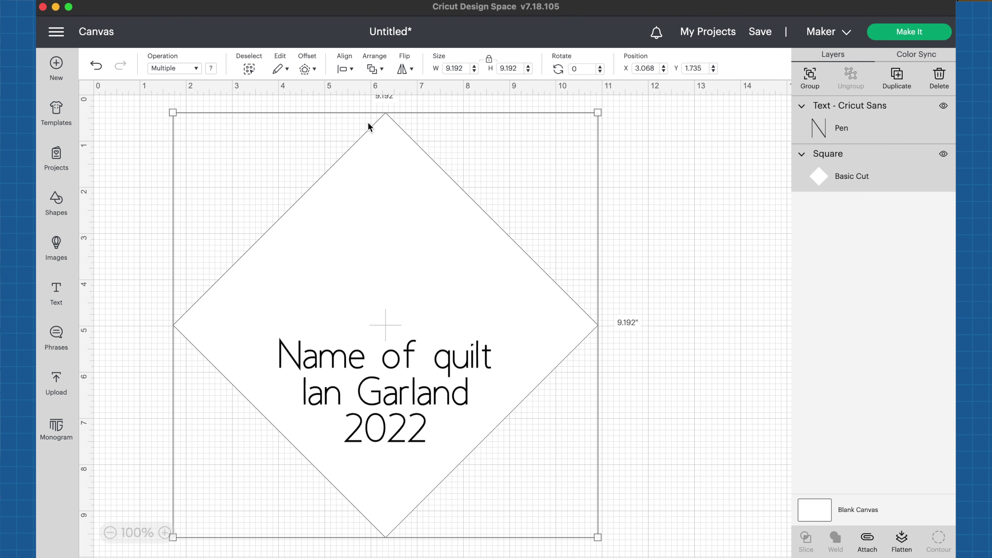
pyautogui.click(661, 404)
# Step: Select the diamond and text together and move them up slightly
pyautogui.click(401, 379)
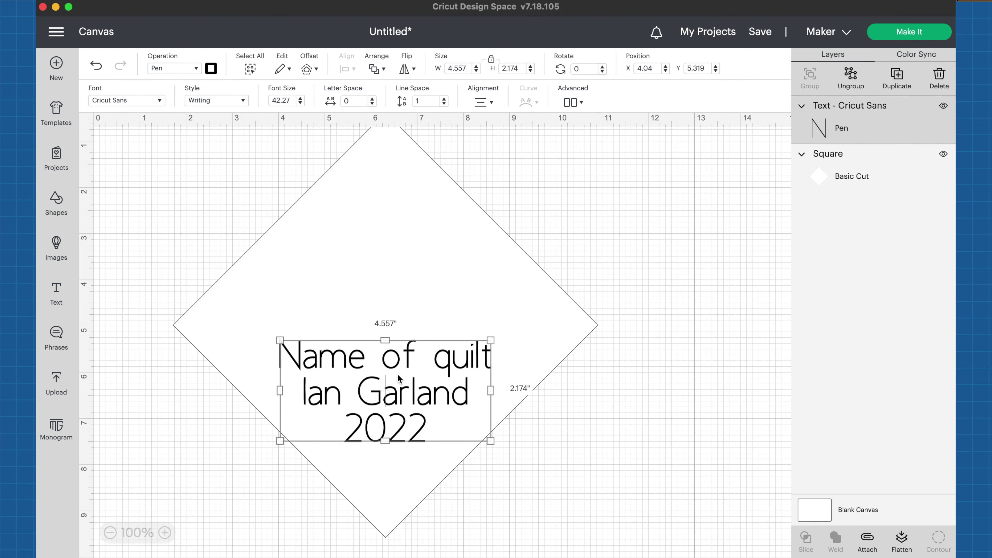
pyautogui.click(417, 316)
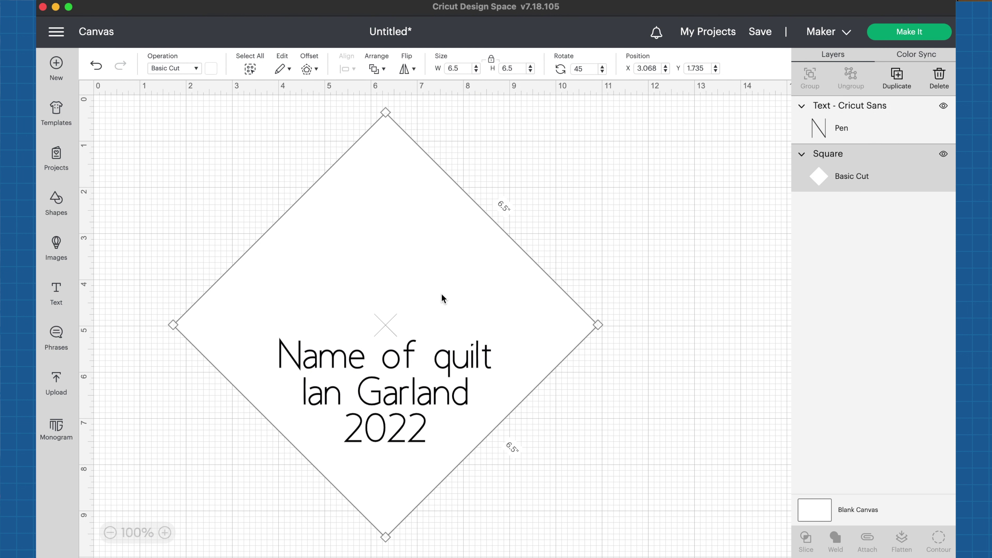
pyautogui.click(626, 422)
pyautogui.press('super+a')
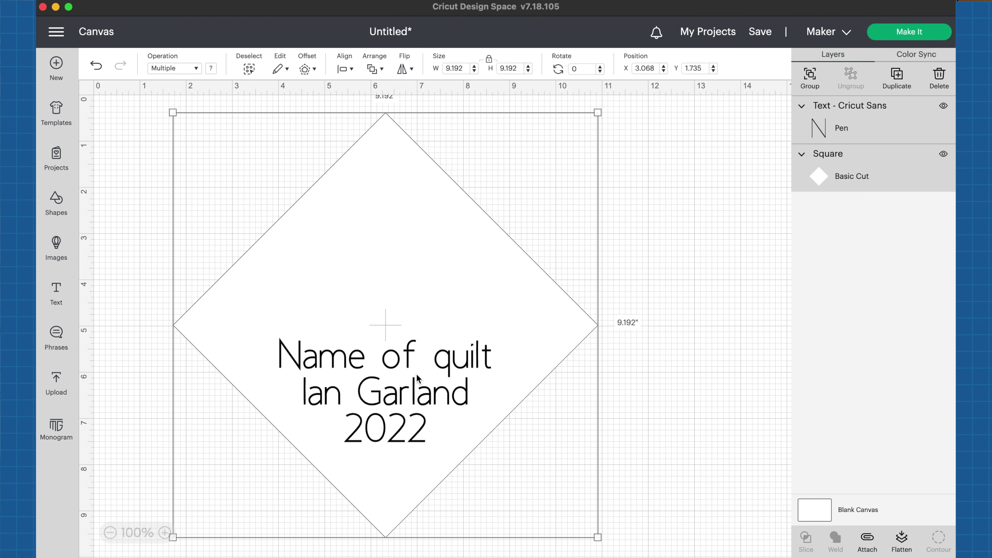
pyautogui.moveTo(418, 375); pyautogui.dragTo(417, 372)
pyautogui.click(648, 374)
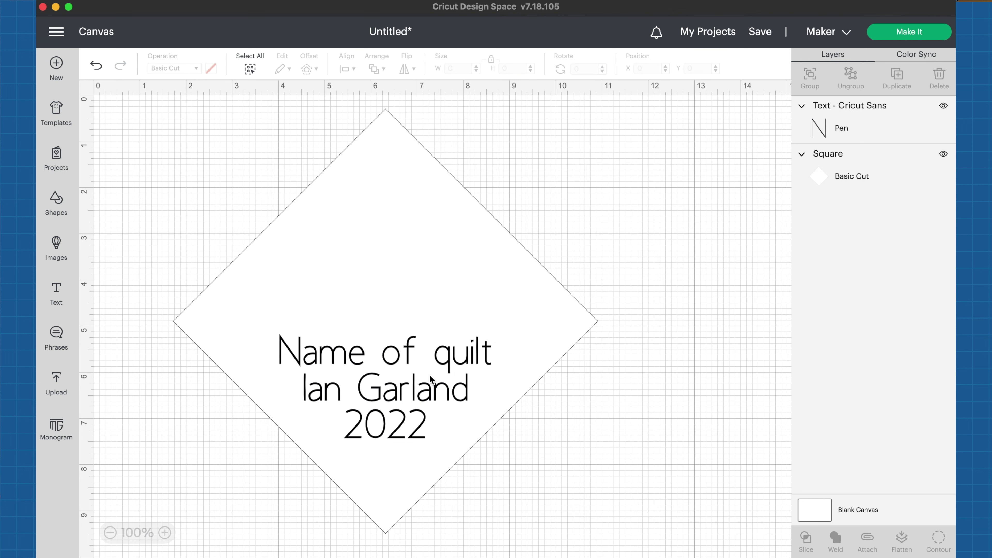
pyautogui.click(477, 315)
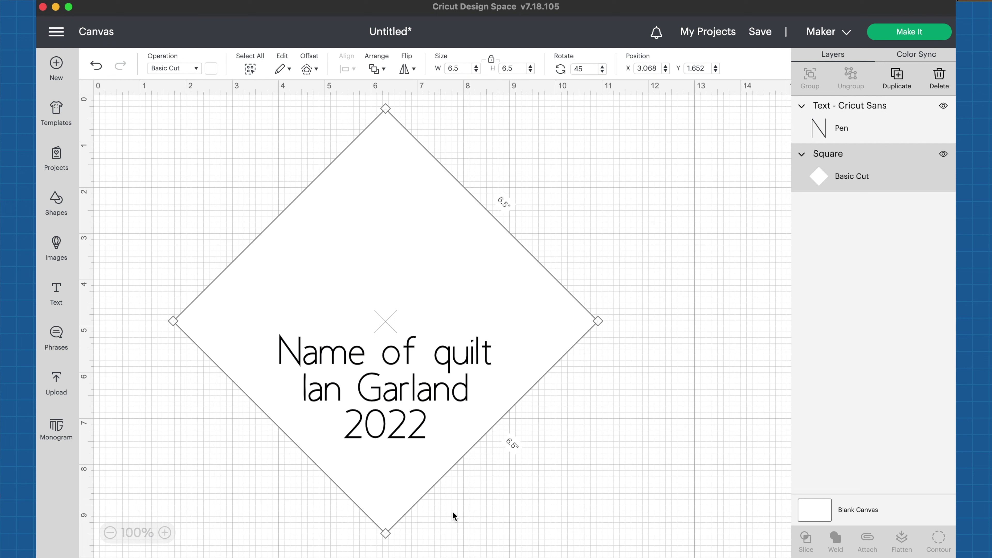
# Step: Box-select the text and diamond together and Attach them
pyautogui.click(534, 510)
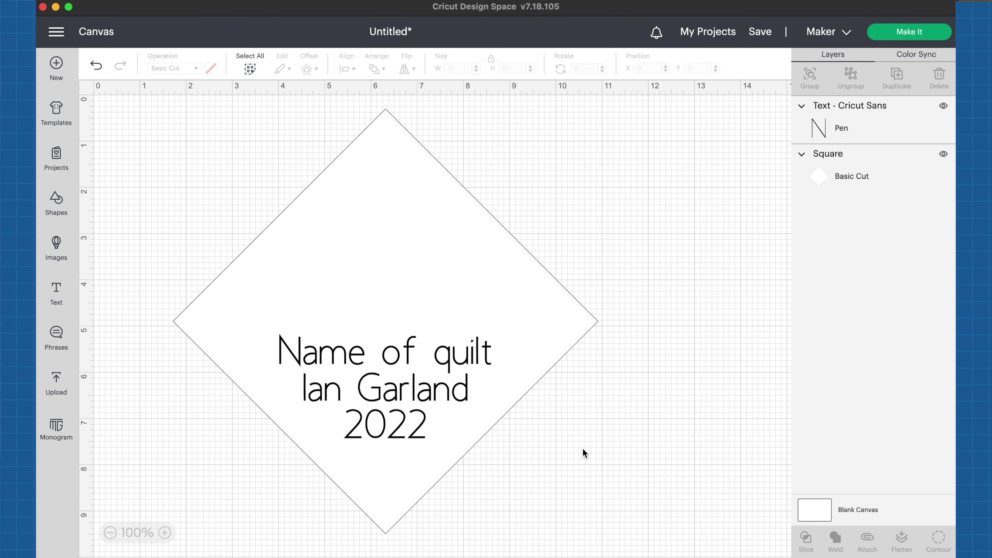
pyautogui.moveTo(610, 474); pyautogui.dragTo(230, 158)
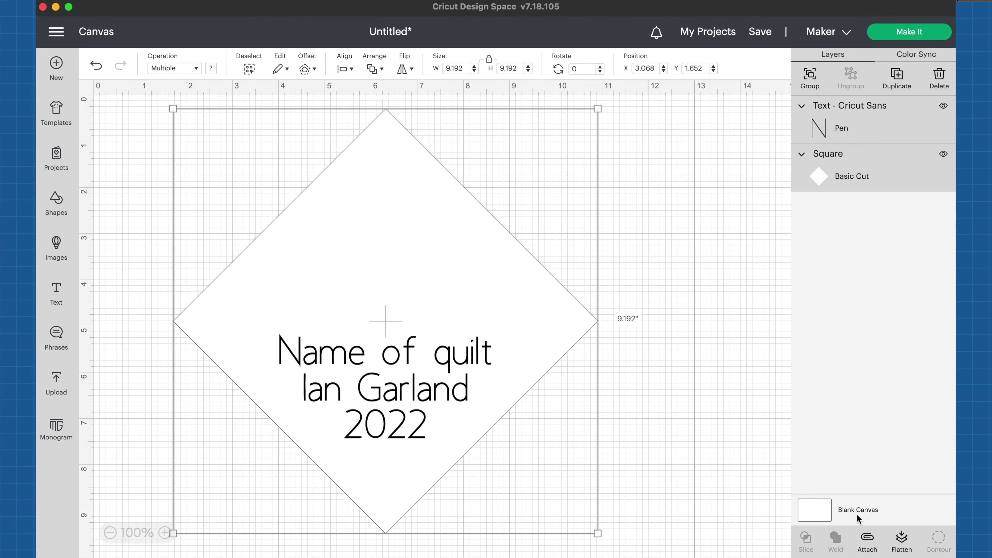
pyautogui.click(868, 539)
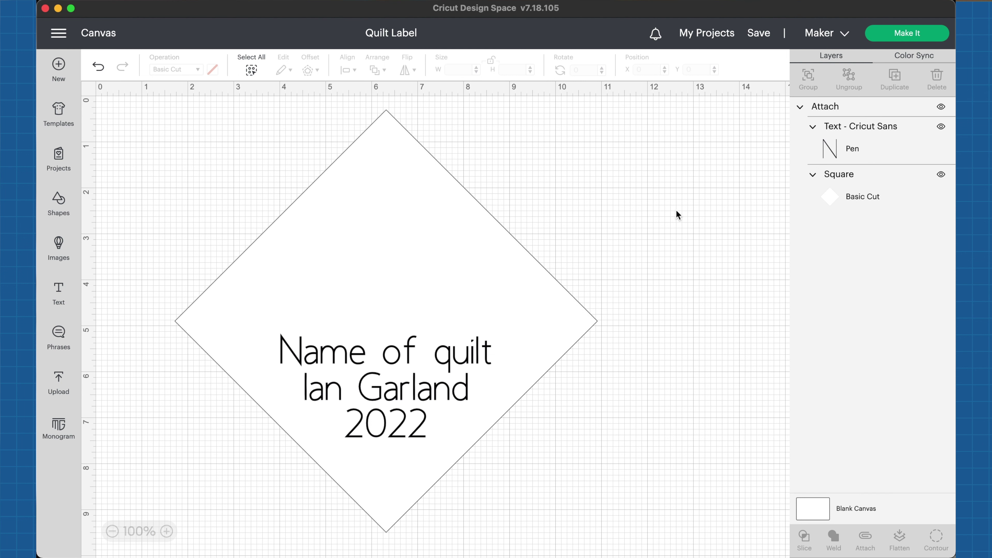
# Step: In Make It, rotate the label on the mat, move it top-left, and turn Mirror on
pyautogui.click(897, 40)
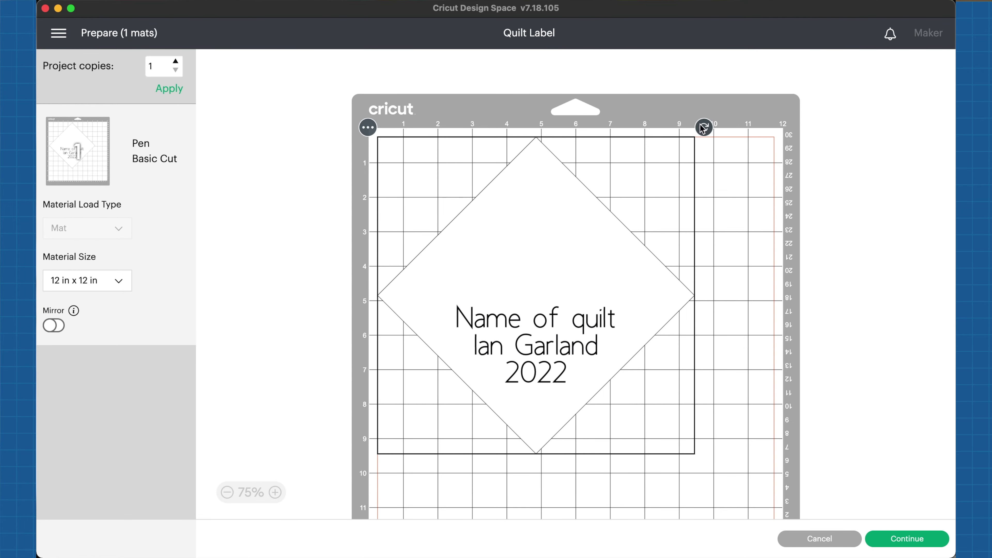
pyautogui.moveTo(703, 128); pyautogui.dragTo(742, 297)
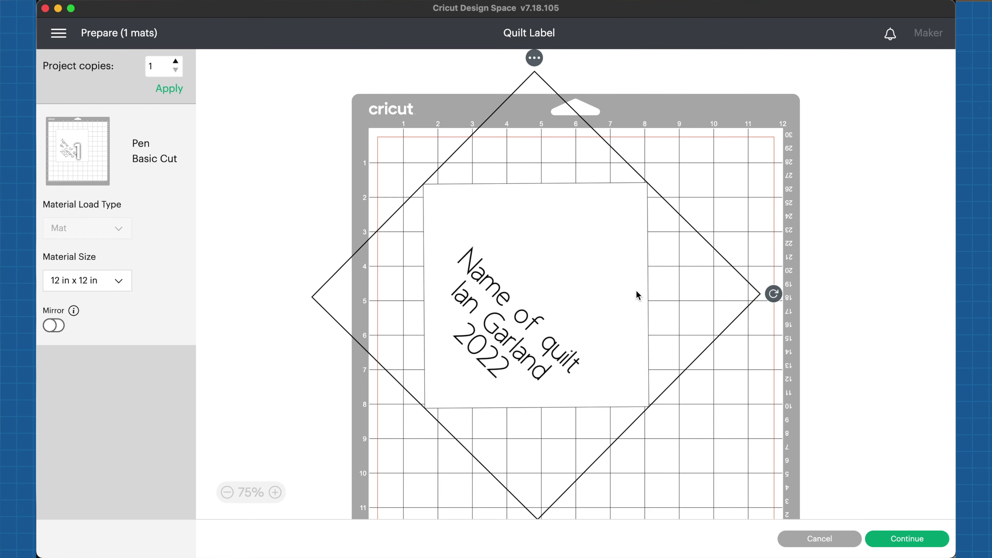
pyautogui.moveTo(600, 296); pyautogui.dragTo(559, 245)
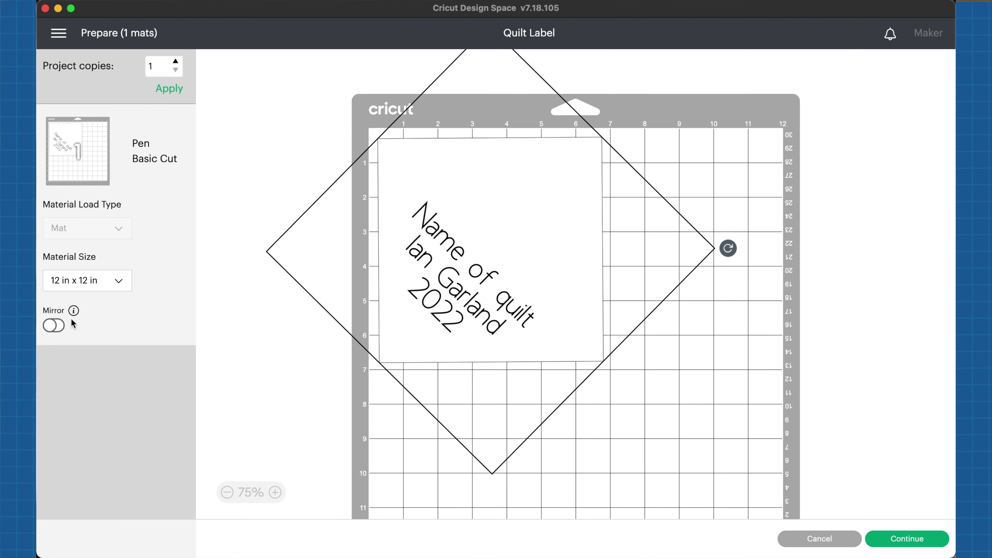
pyautogui.click(62, 330)
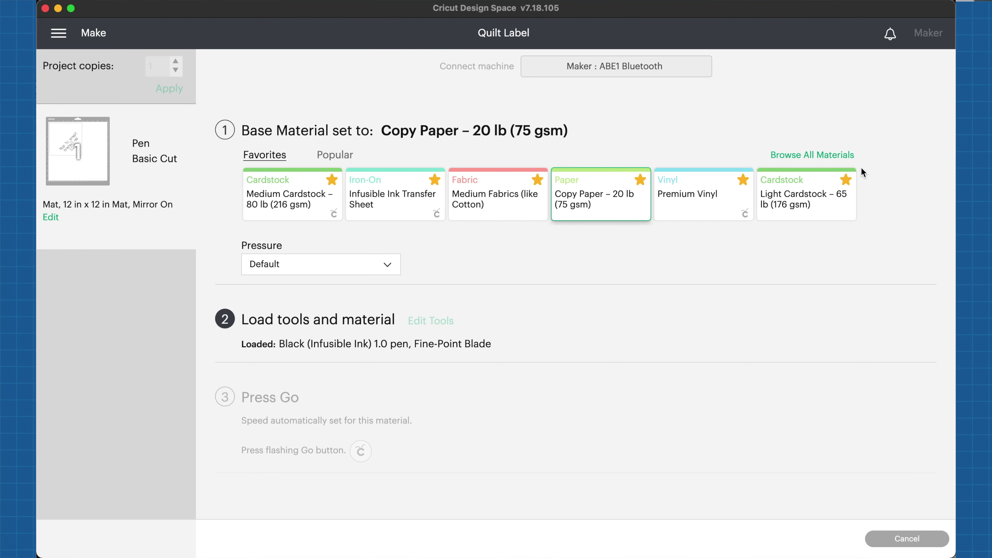
# Step: Search all materials for copy paper and choose Laser Copy Paper
pyautogui.click(800, 156)
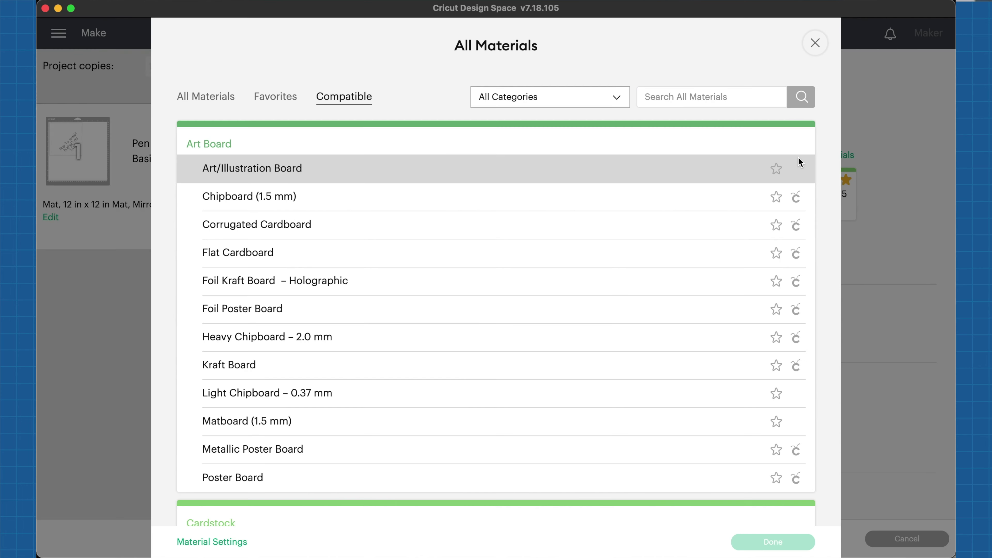
pyautogui.click(718, 96)
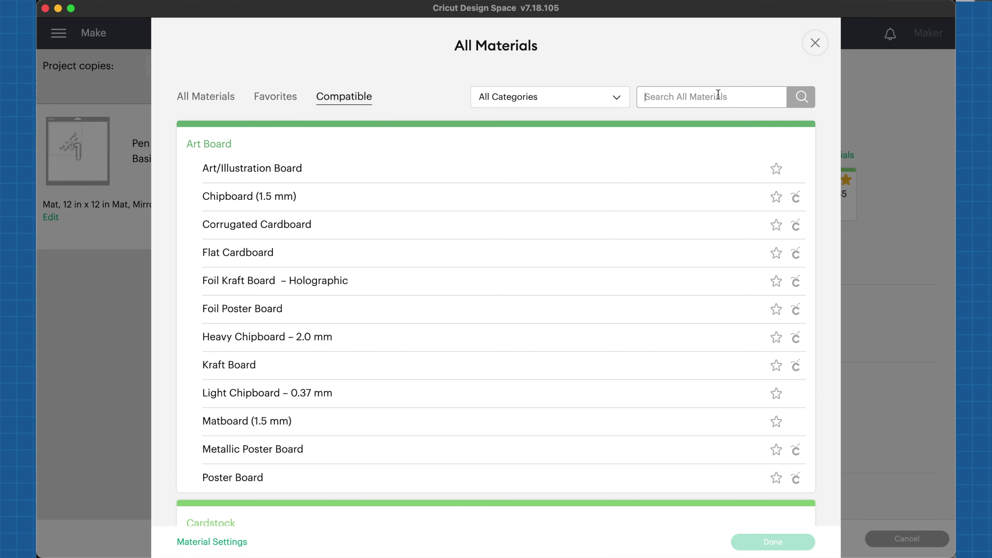
pyautogui.press('Return')
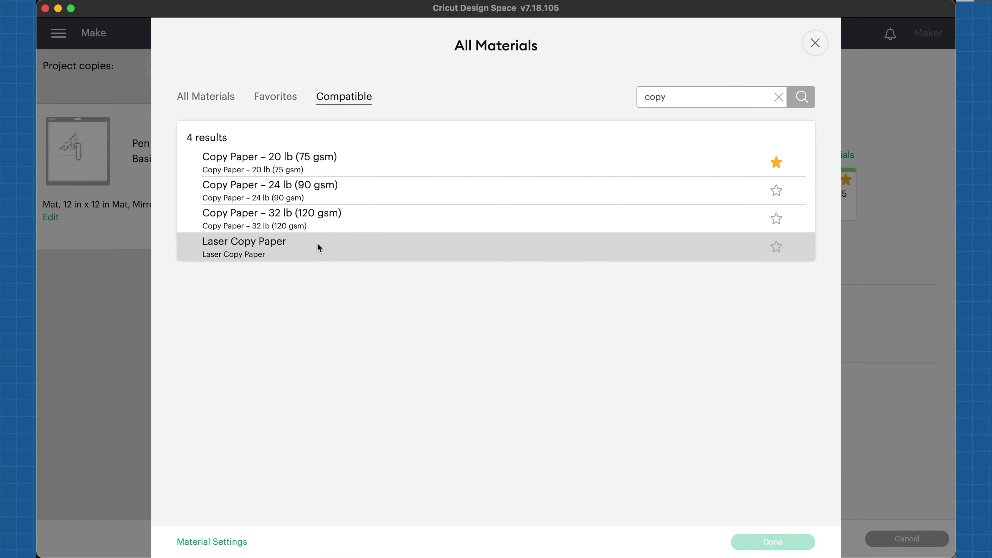
pyautogui.click(671, 244)
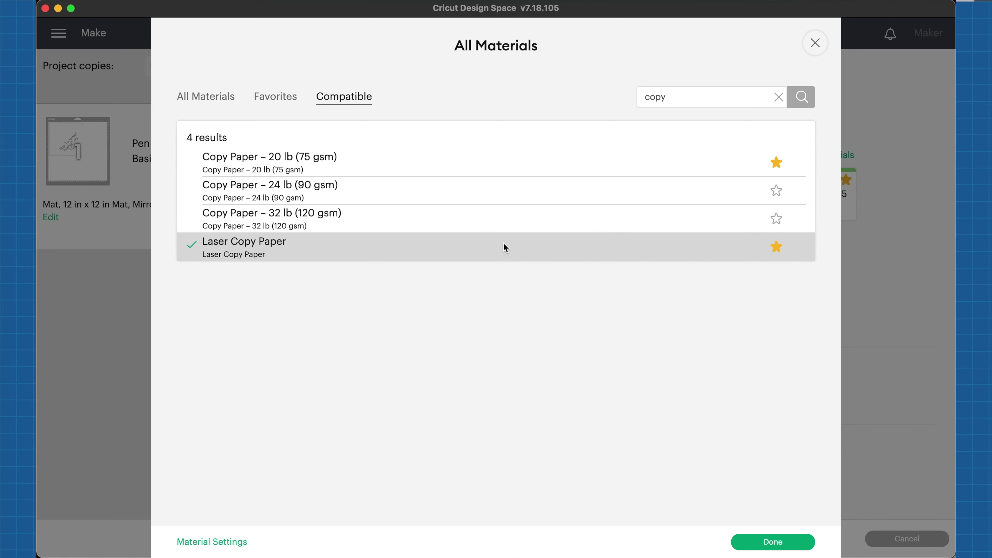
pyautogui.click(760, 547)
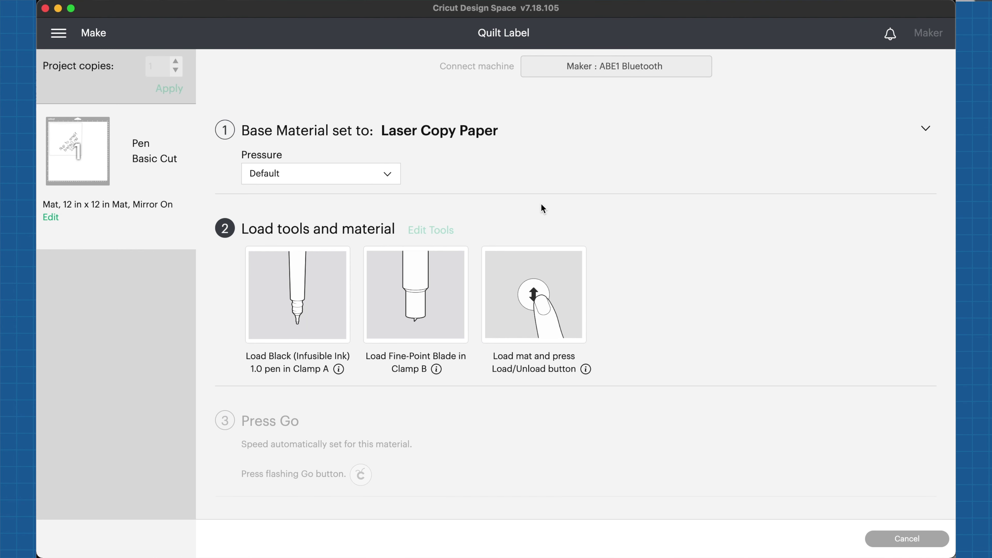